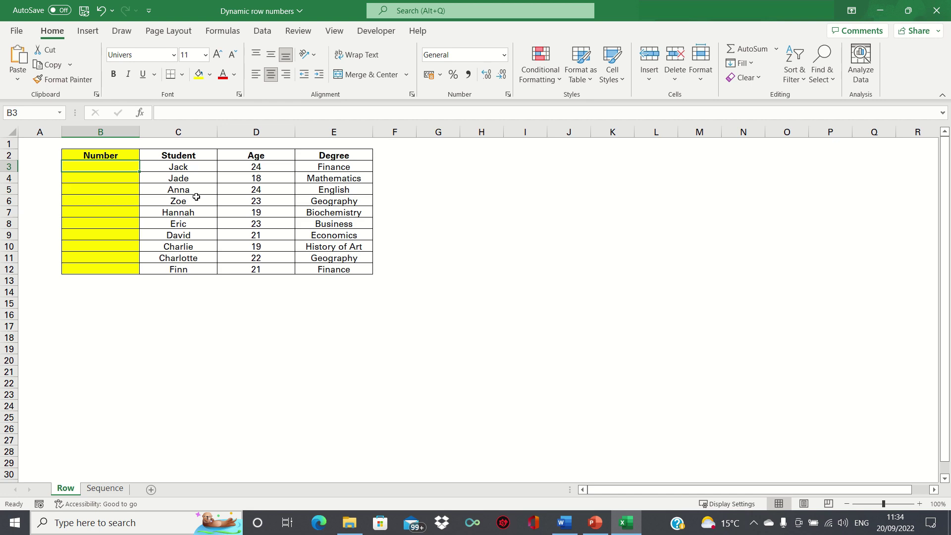
Enter 1 in B3 and =B3+1 in B4, then fill the formula down to B12
text(1)
key(Return)
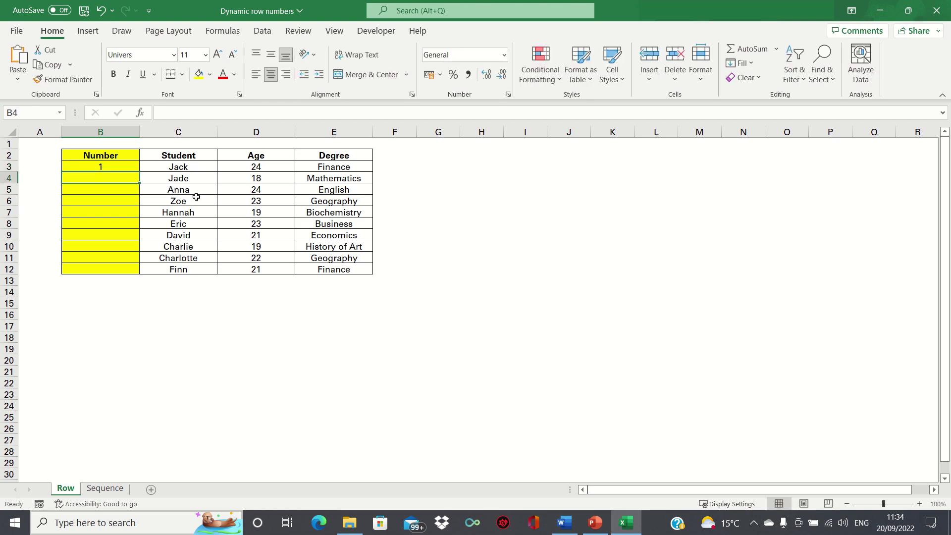
text(=)
key(Up)
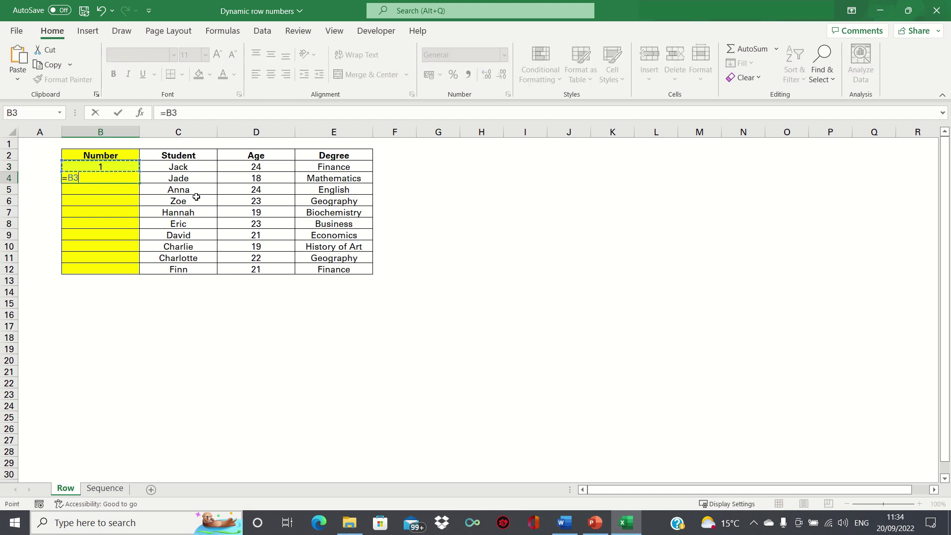
text(+1)
key(Return)
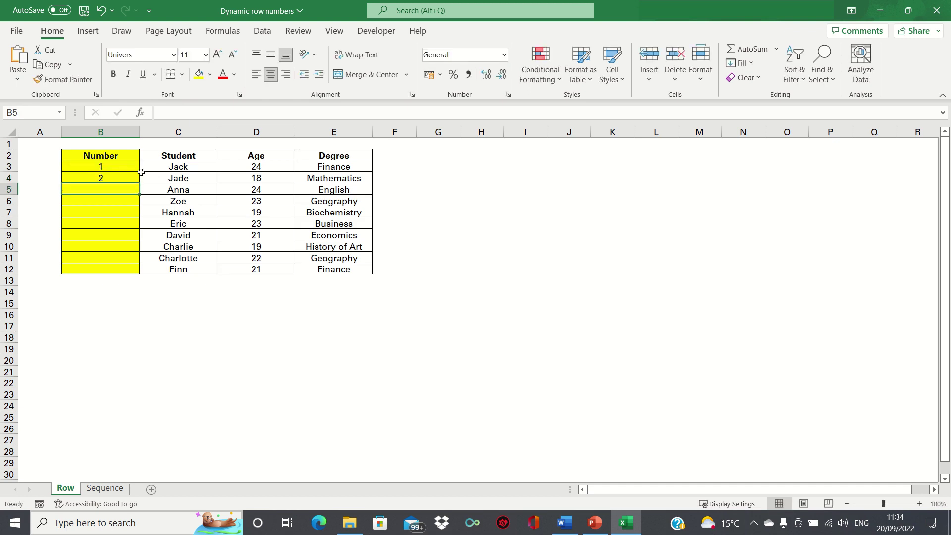
click(137, 178)
double_click(139, 184)
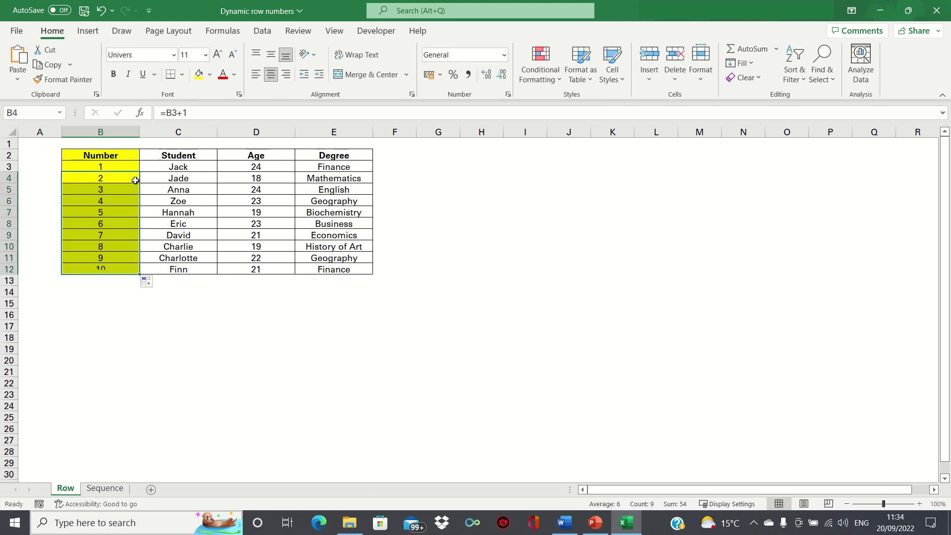
click(121, 167)
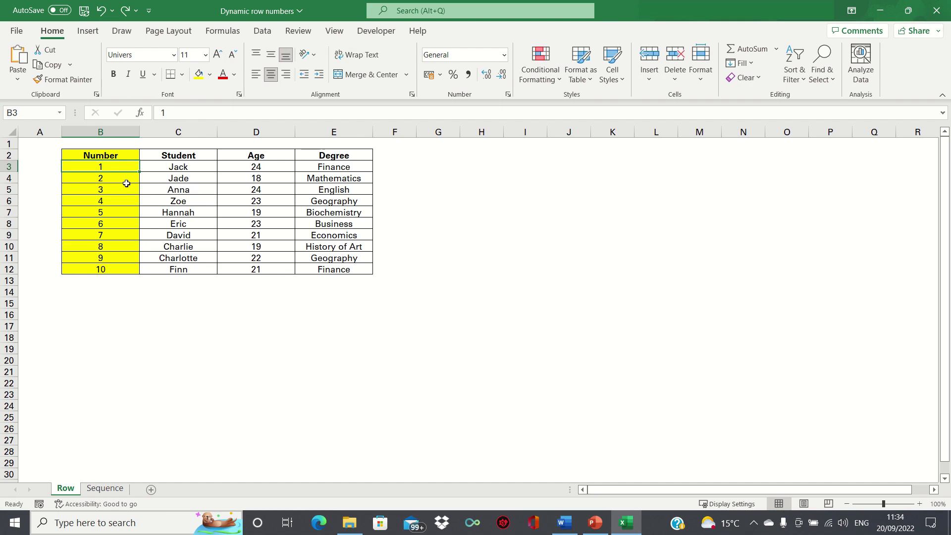
key(Down)
key(Down)
key(Down)
key(shift+space)
key(ctrl+minus)
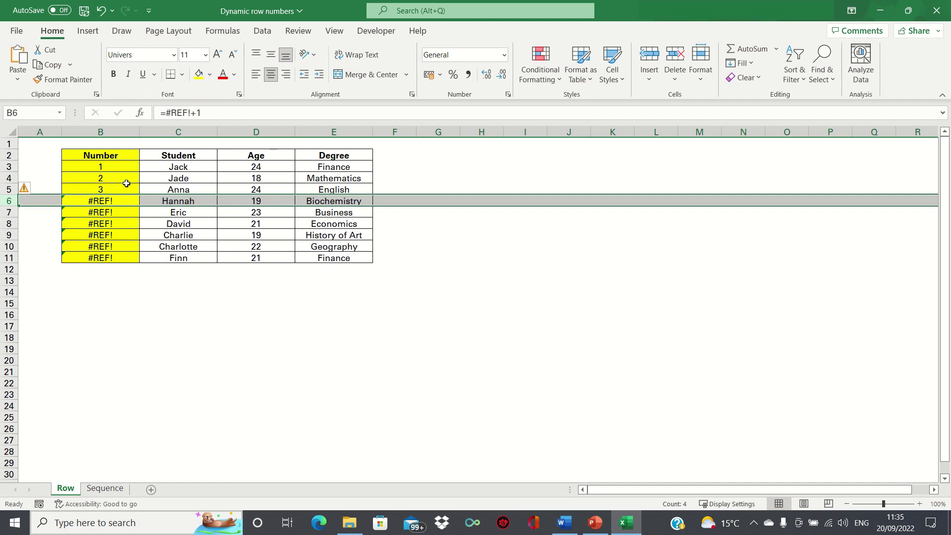
key(ctrl+z)
key(Up)
key(Up)
key(Up)
key(Up)
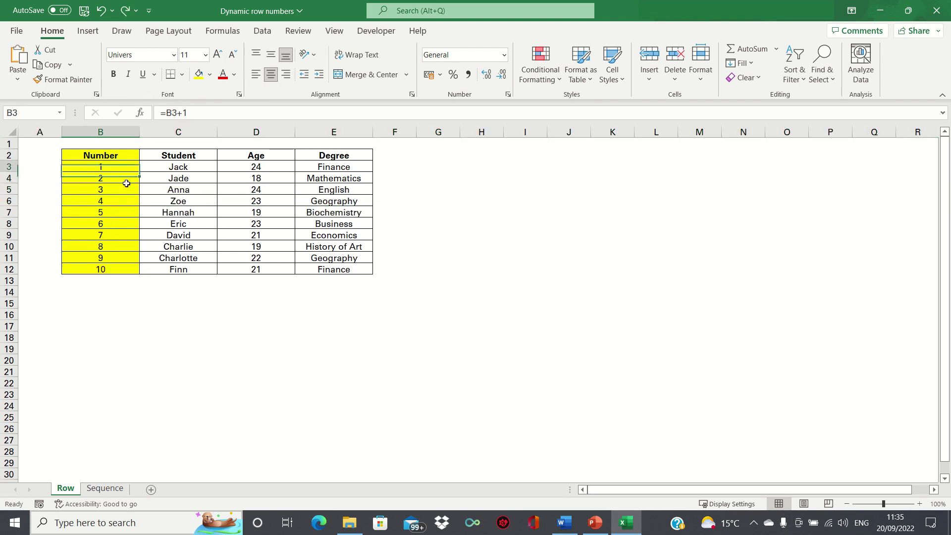
key(Down)
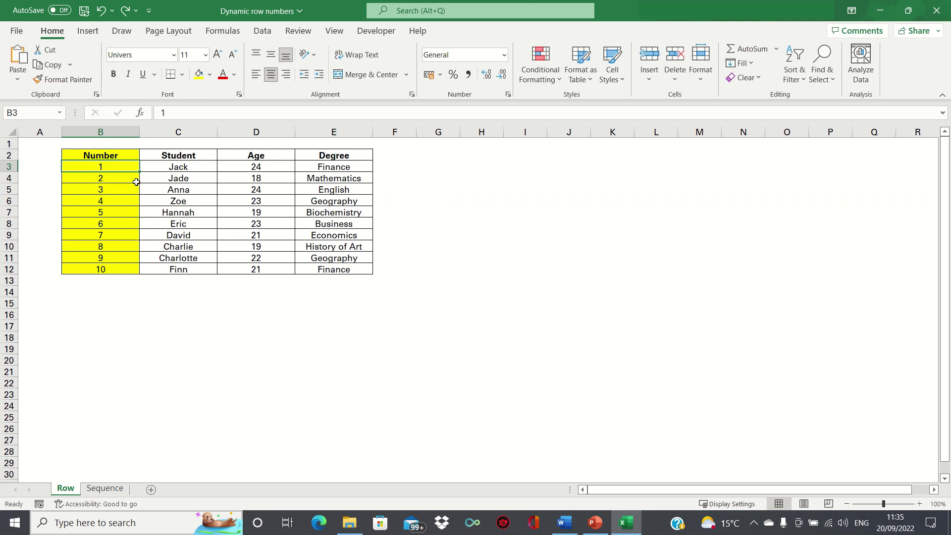
key(ctrl+shift+Down)
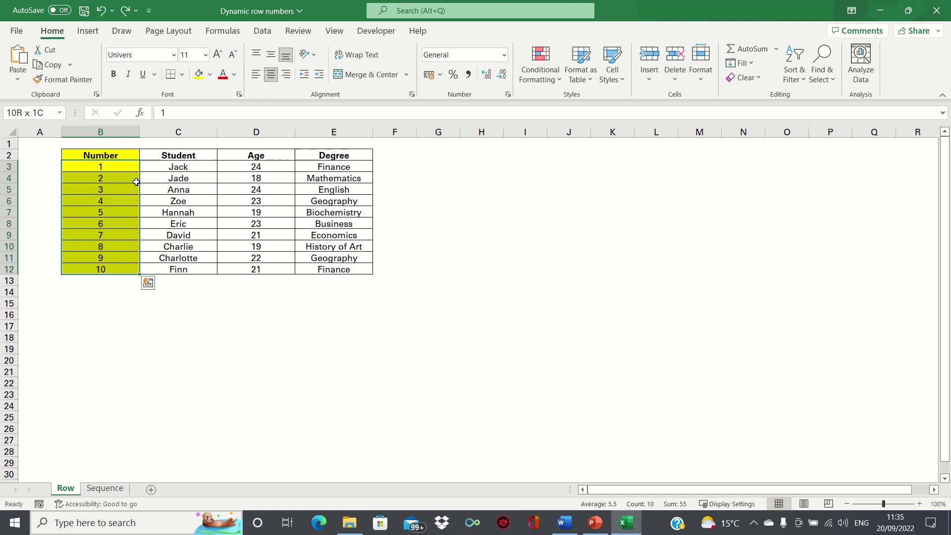
Delete the numbers in B3:B12 and return the selection to B3
key(Delete)
key(Up)
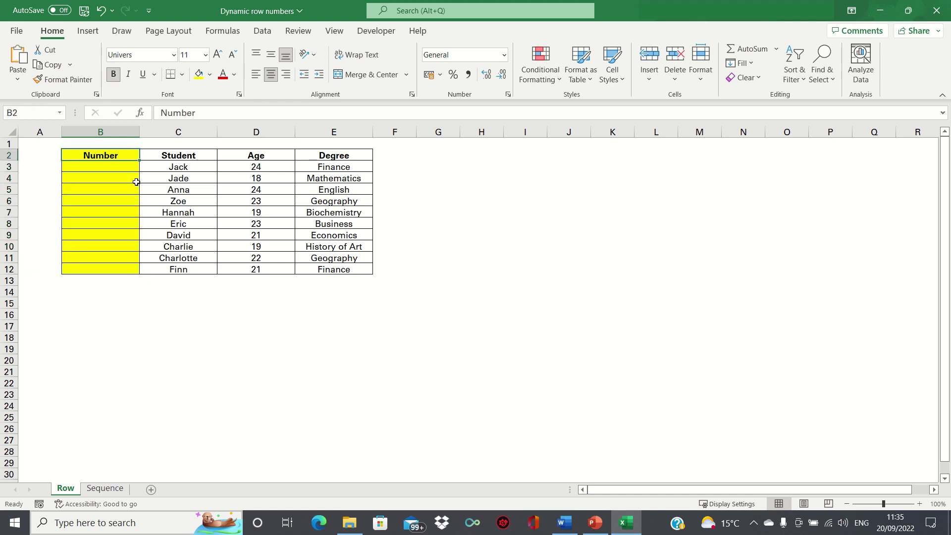
key(Down)
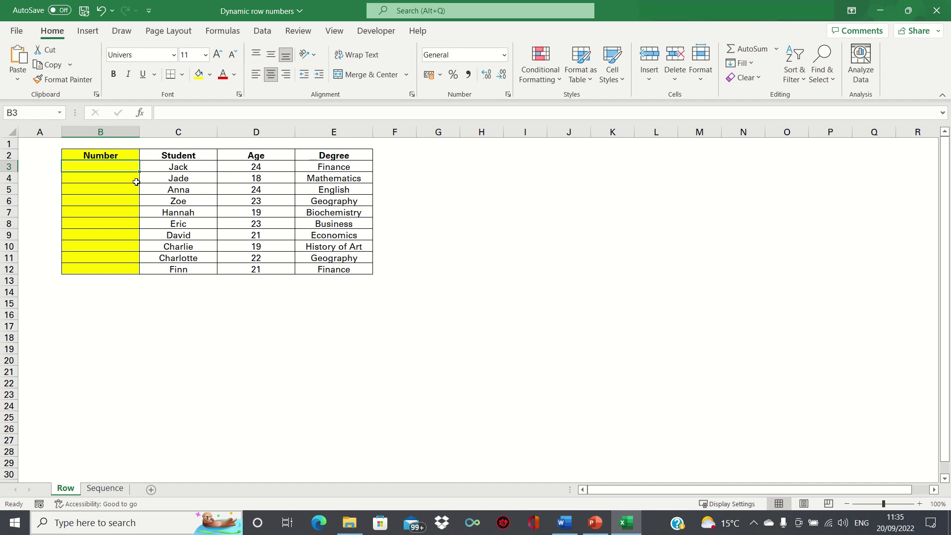
Enter =ROW()-ROW(B2) in B3 so the first student shows 1
text(=ROW())
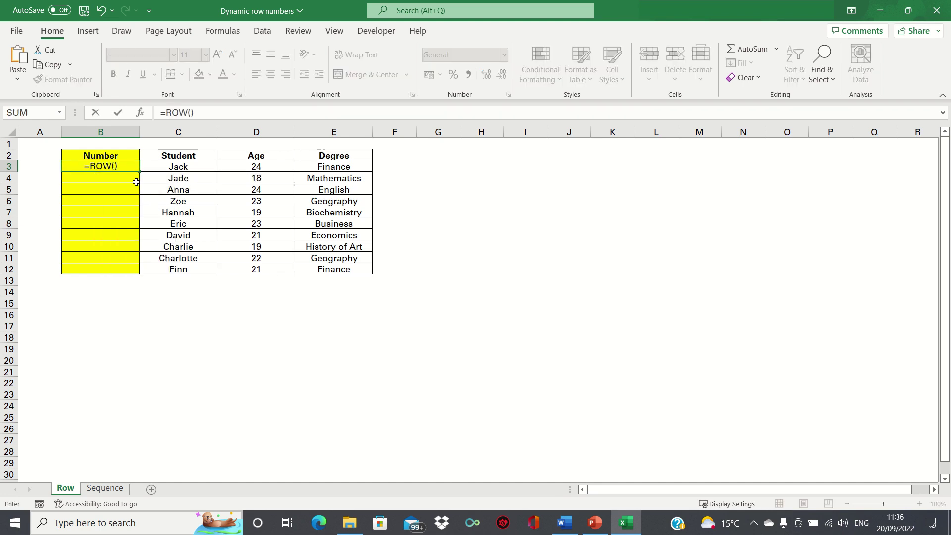
key(Return)
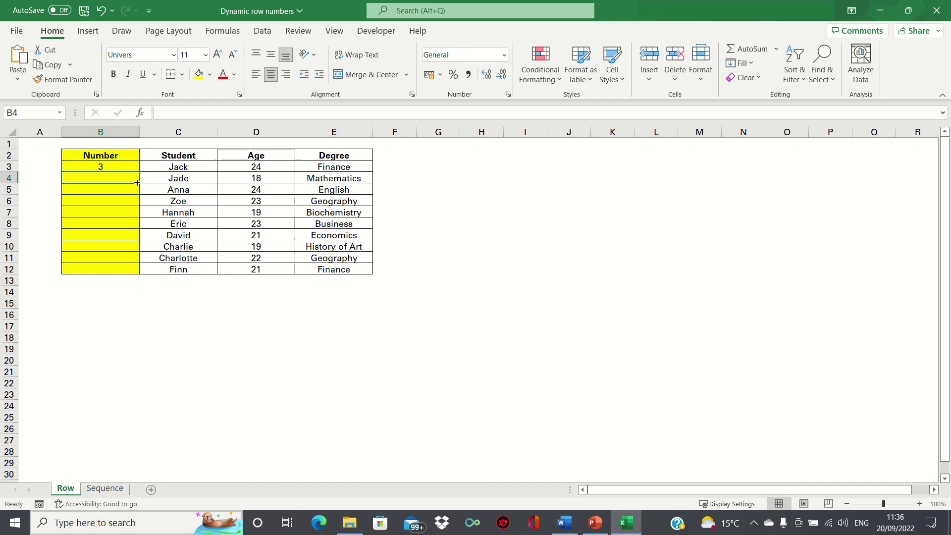
key(Up)
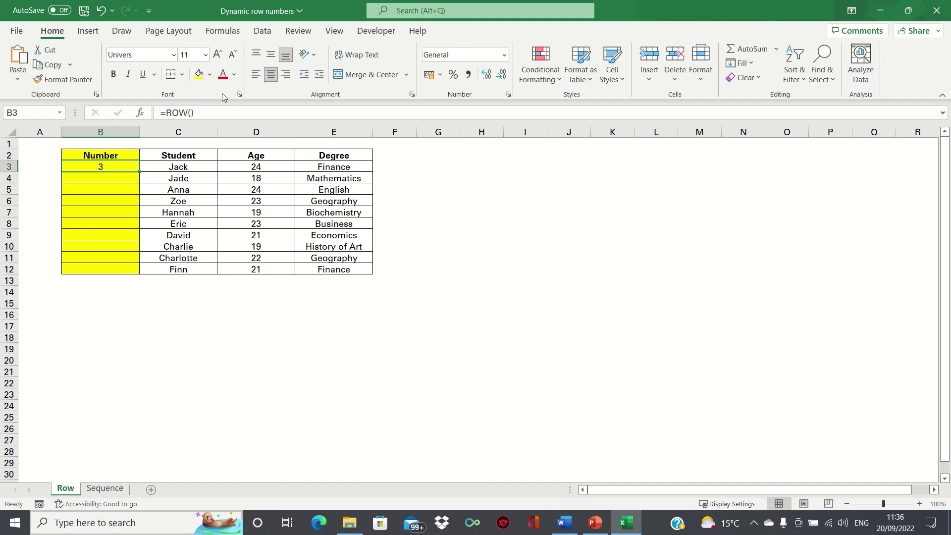
click(206, 111)
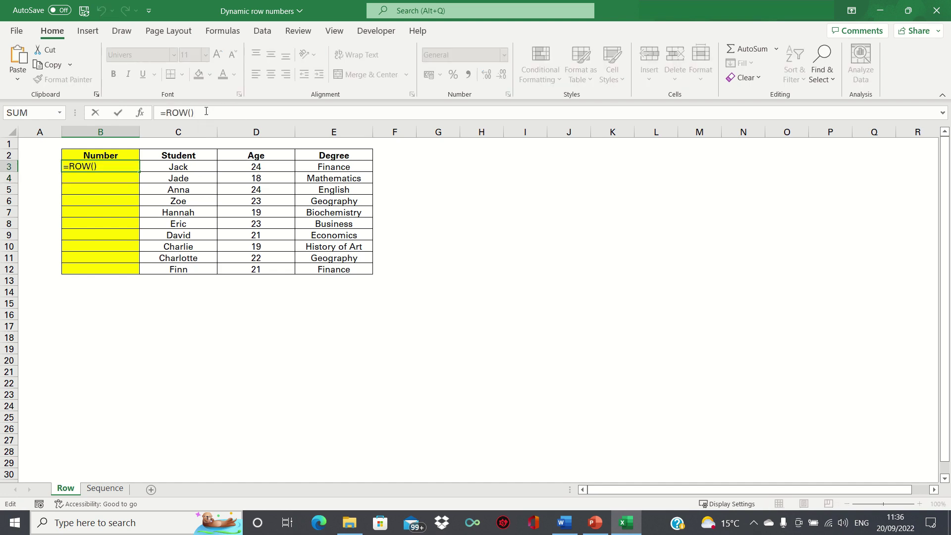
text(-ROW()
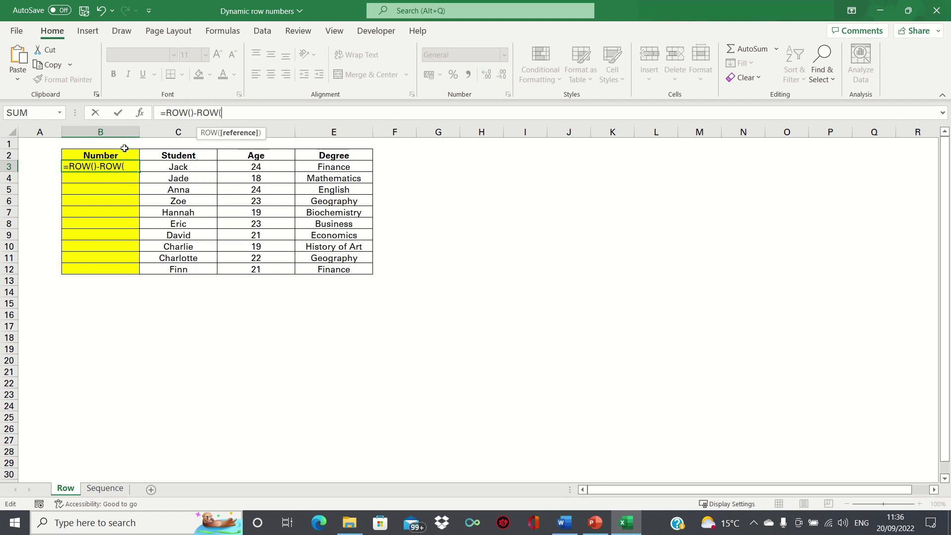
click(125, 148)
text())
key(Return)
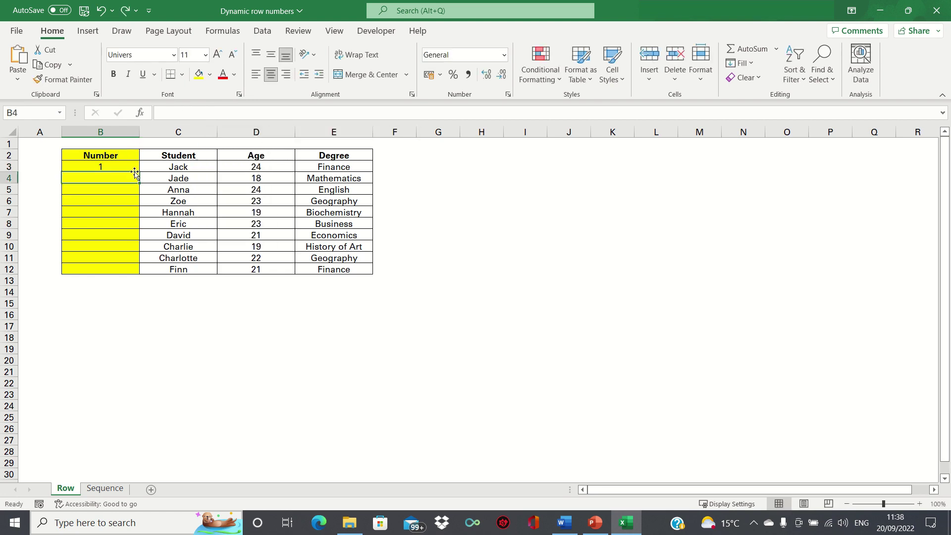
Fill B3's ROW formula down to B12 and inspect B4's copy, which also shows 1
click(133, 168)
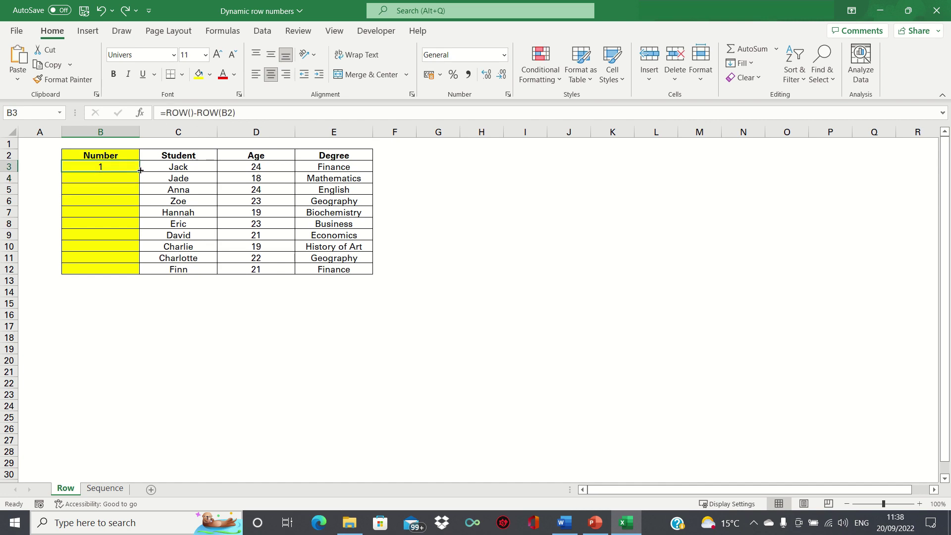
drag(140, 171, 140, 170)
double_click(141, 170)
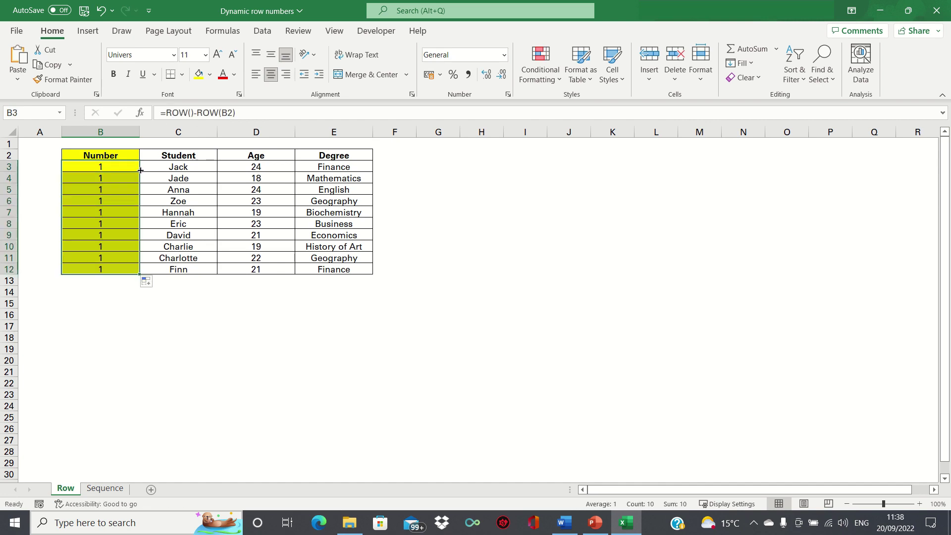
key(Down)
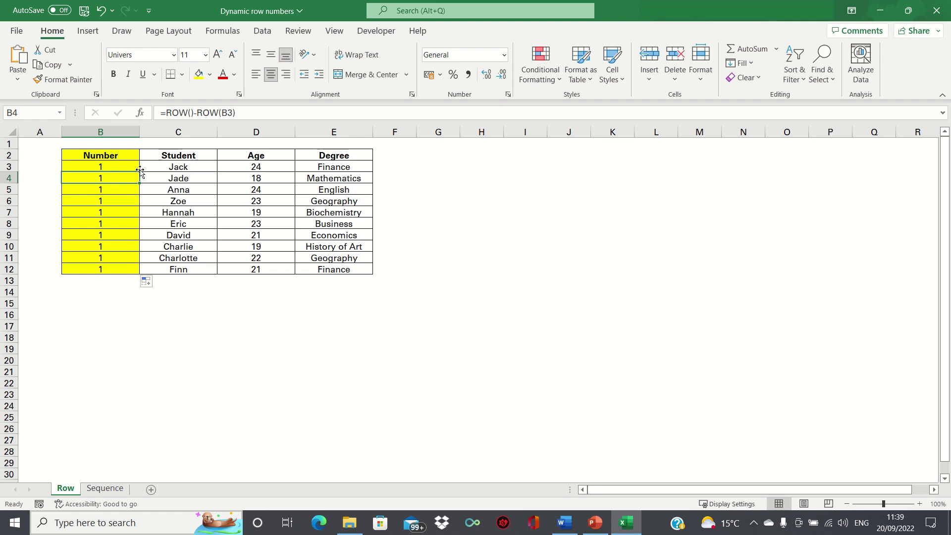
key(Up)
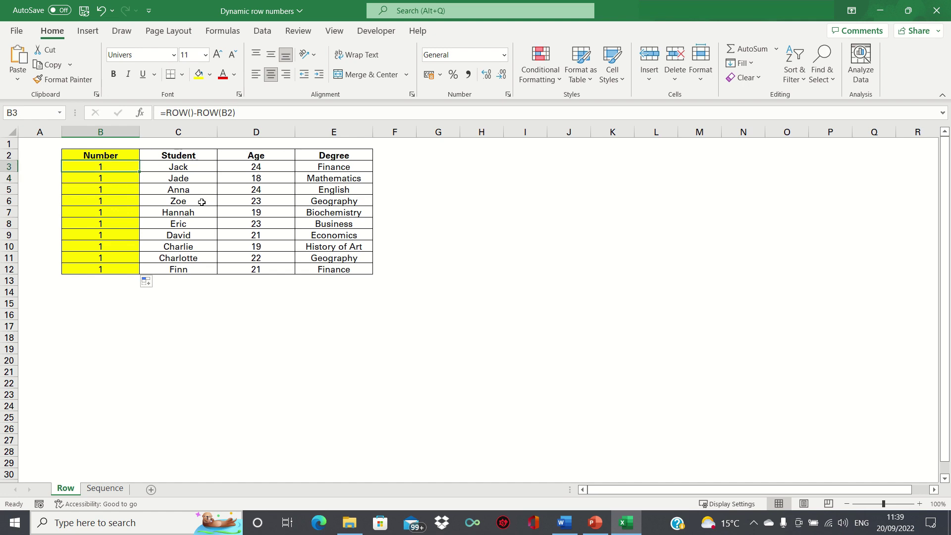
Change B3 to =ROW()-ROW($B$2) and fill it down to B12, numbering 1 to 10
click(224, 113)
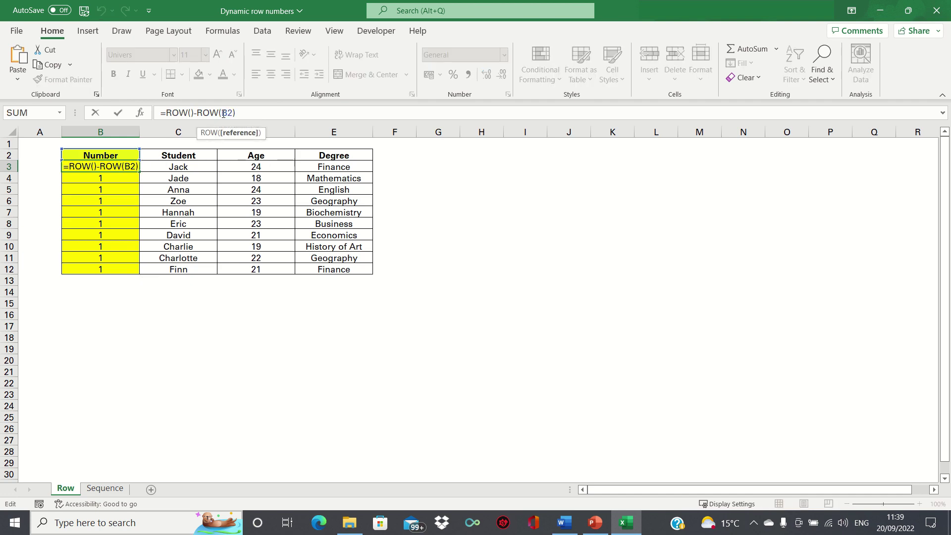
text($)
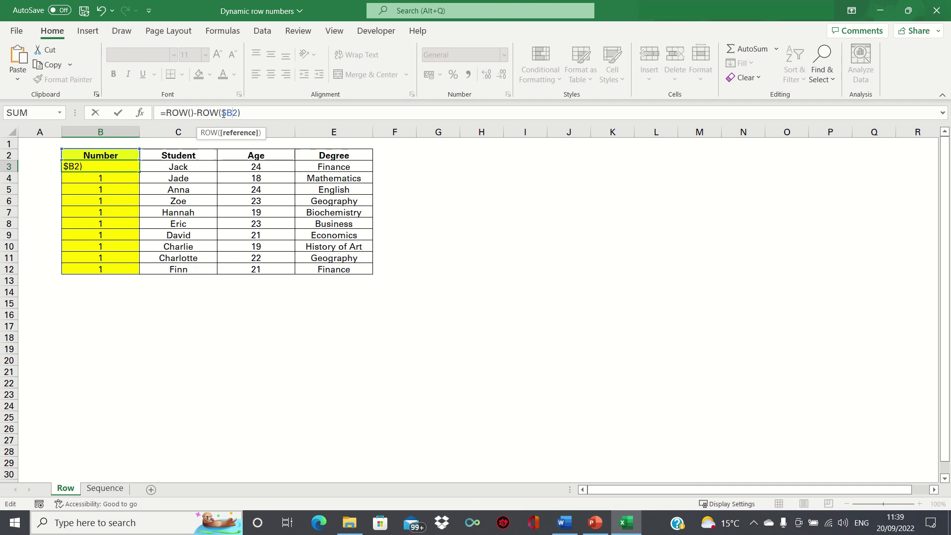
text($)
key(Return)
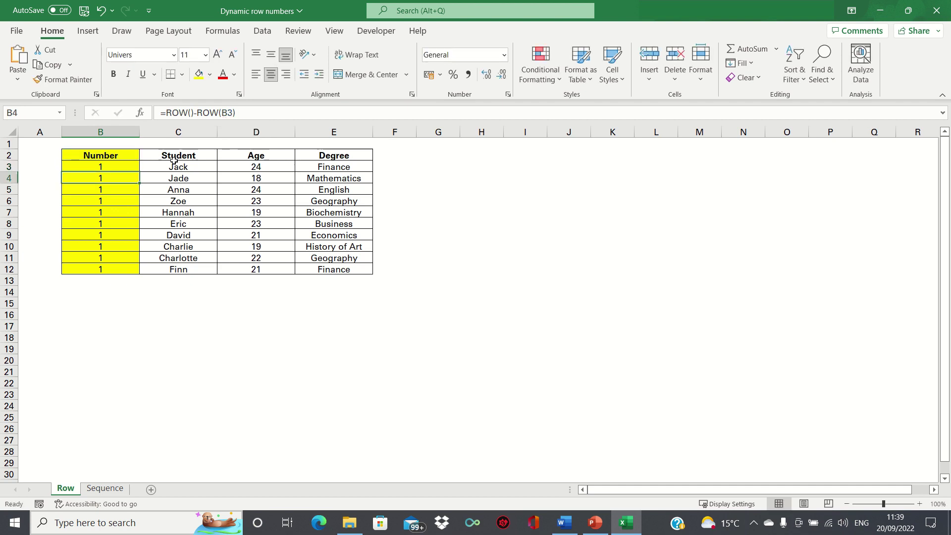
click(133, 167)
double_click(140, 172)
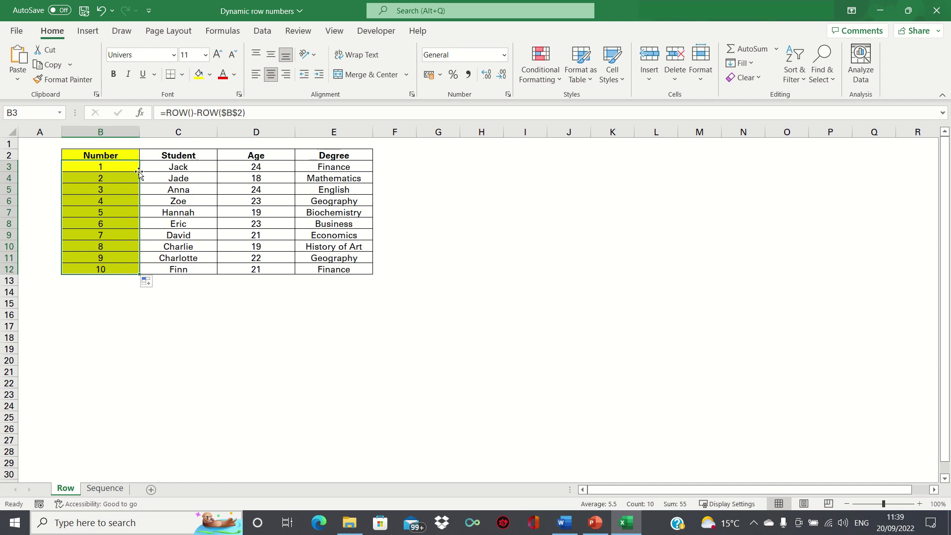
key(Up)
key(Down)
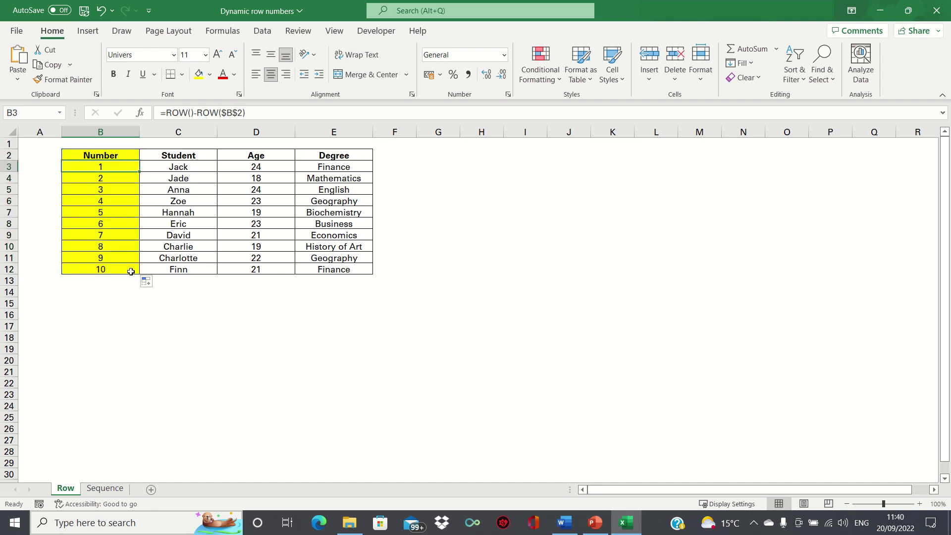
Delete Zoe's row 6 and check that the numbers below renumber automatically
key(Down)
key(Down)
key(Down)
key(shift+space)
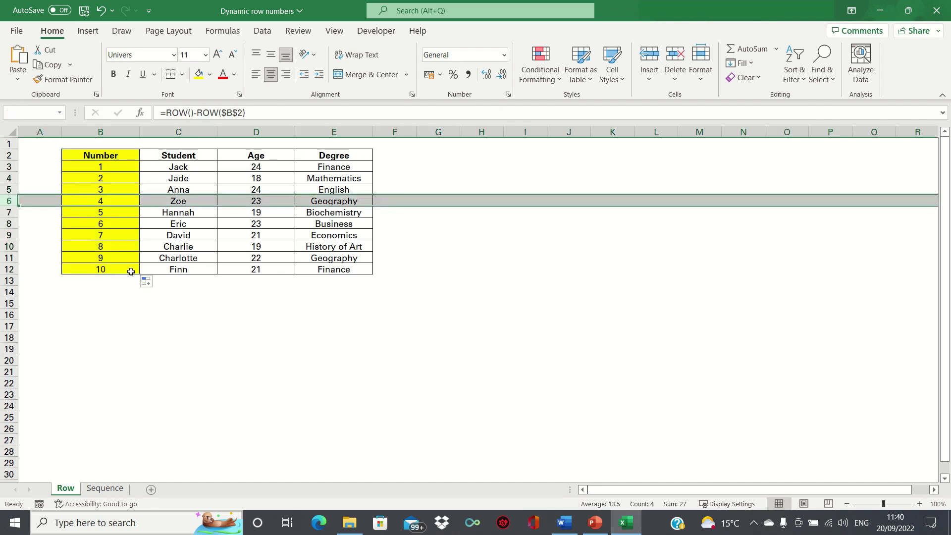
key(ctrl+minus)
key(Up)
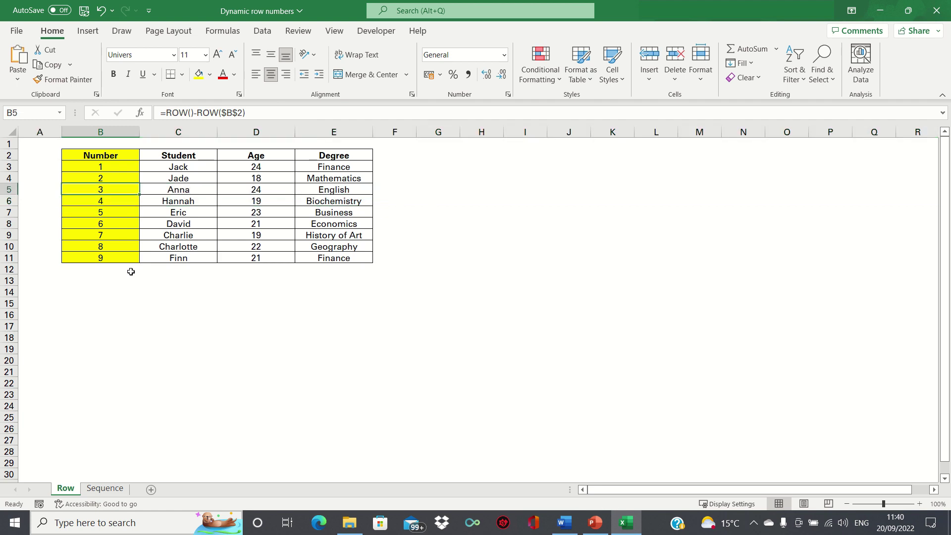
key(Down)
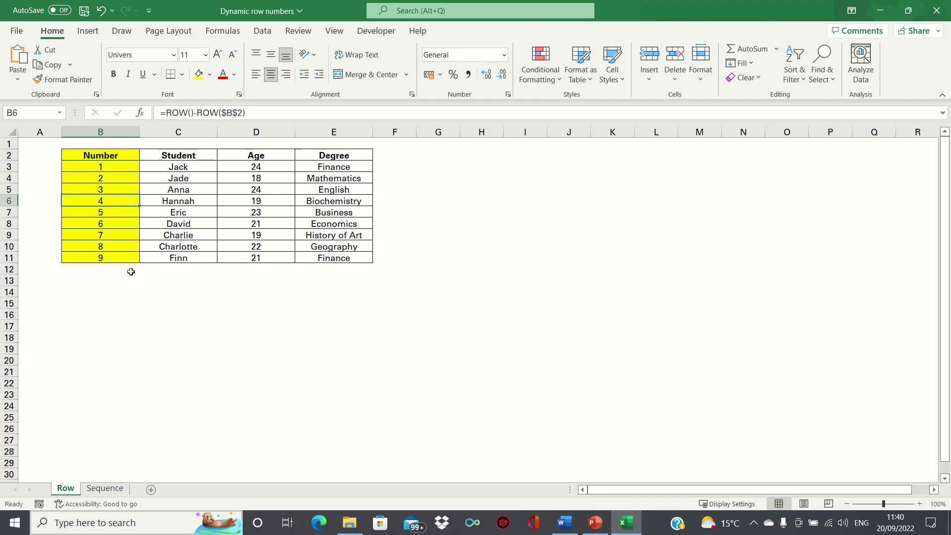
Undo the deletion to restore Zoe and move to the Sequence sheet
key(ctrl+z)
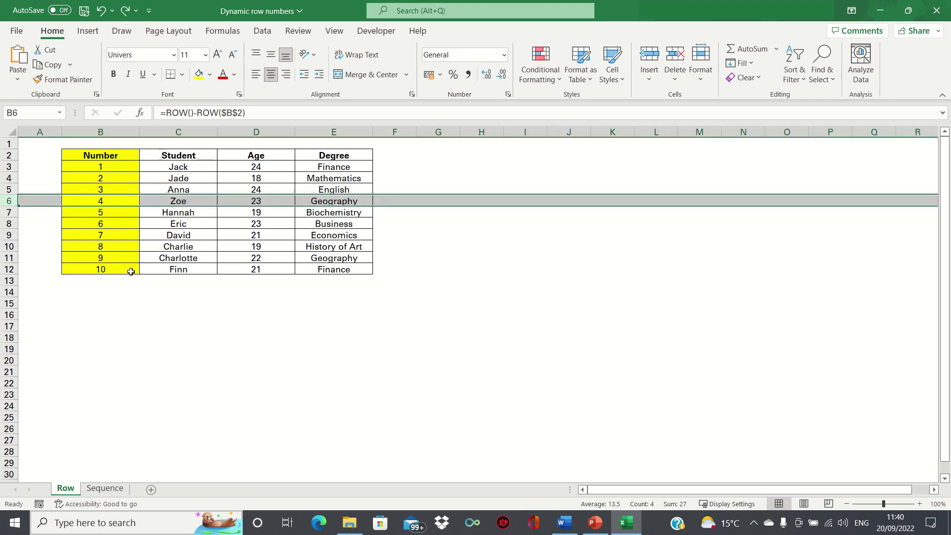
key(Up)
key(Up)
key(Up)
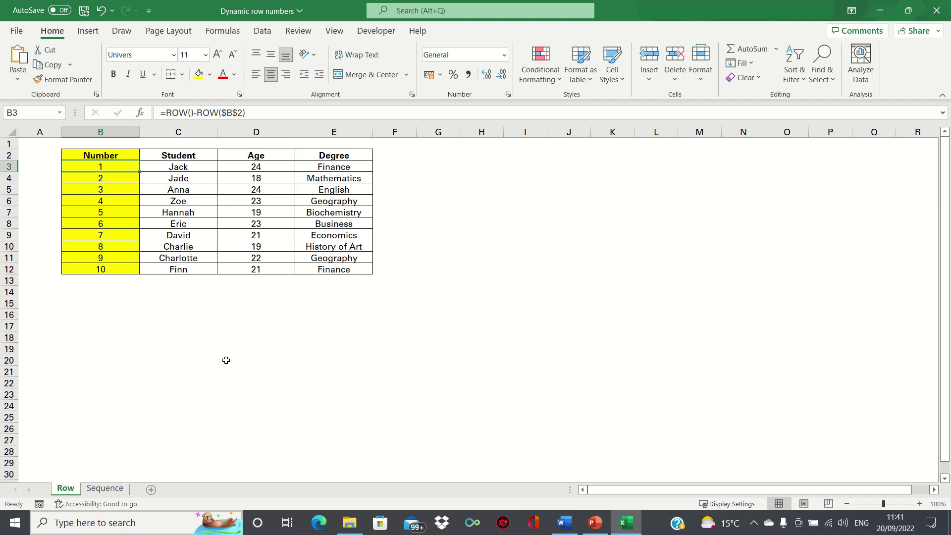
key(ctrl+Page_Down)
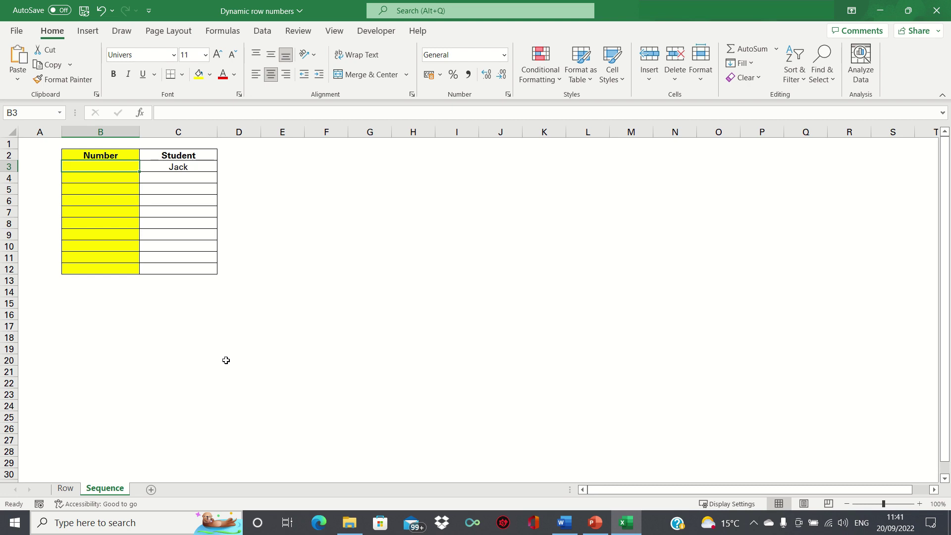
Enter =SEQUENCE(COUNTA(C3:C12)) in B3
text(=SE)
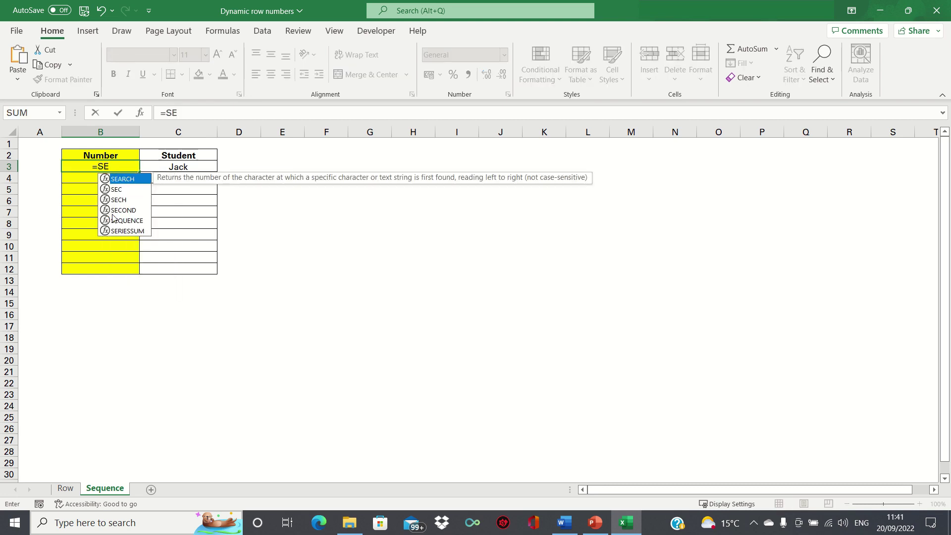
text(QUENCE()
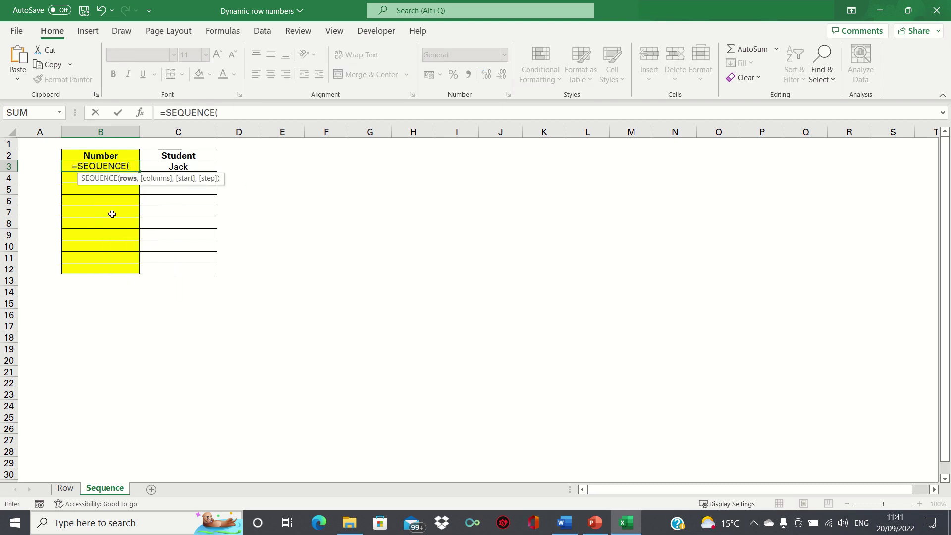
text(COUNTA()
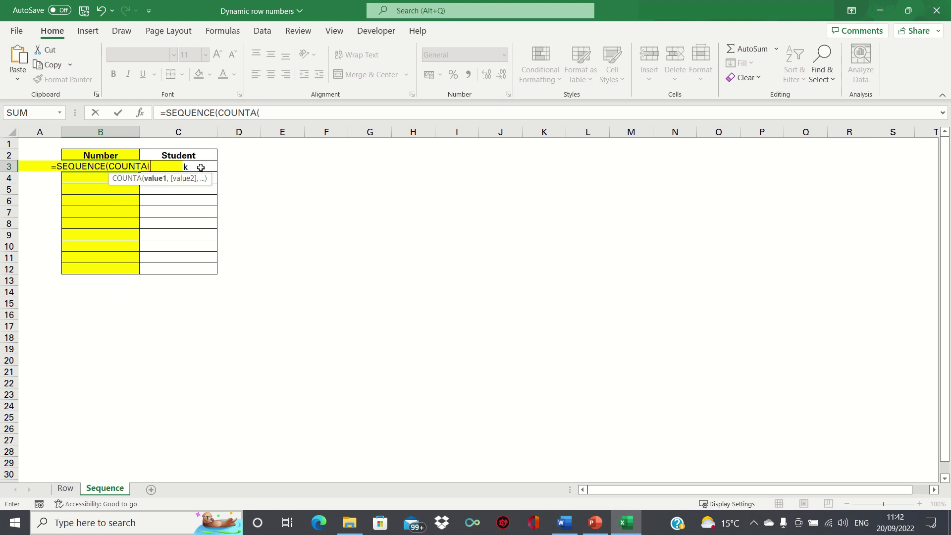
drag(201, 168, 198, 267)
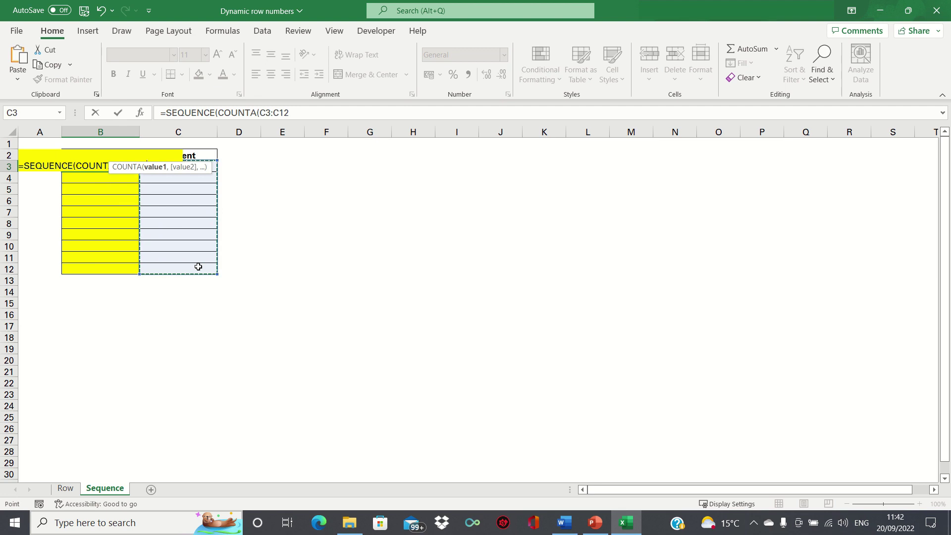
text()))
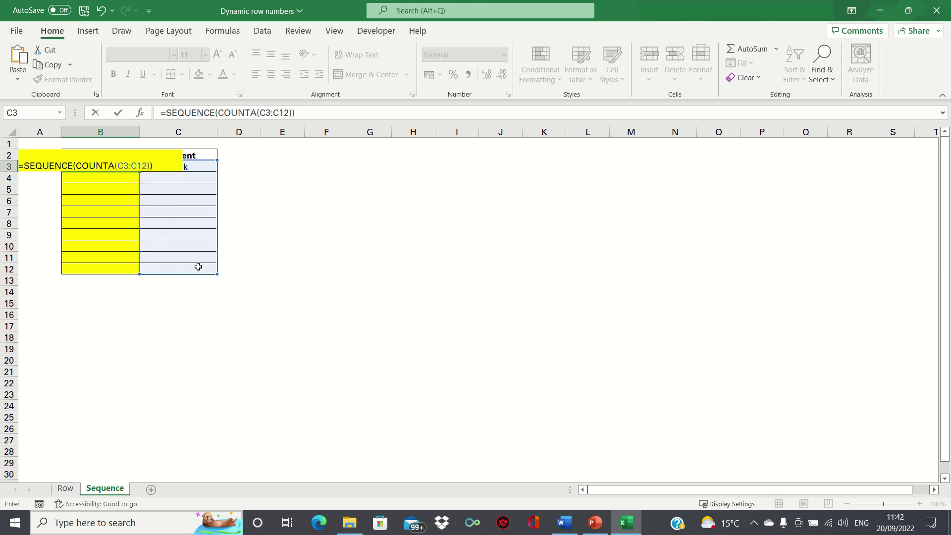
key(Return)
Add Jade, Anna, Zoe and Hannah below the first student in C4:C7
click(198, 183)
text(j)
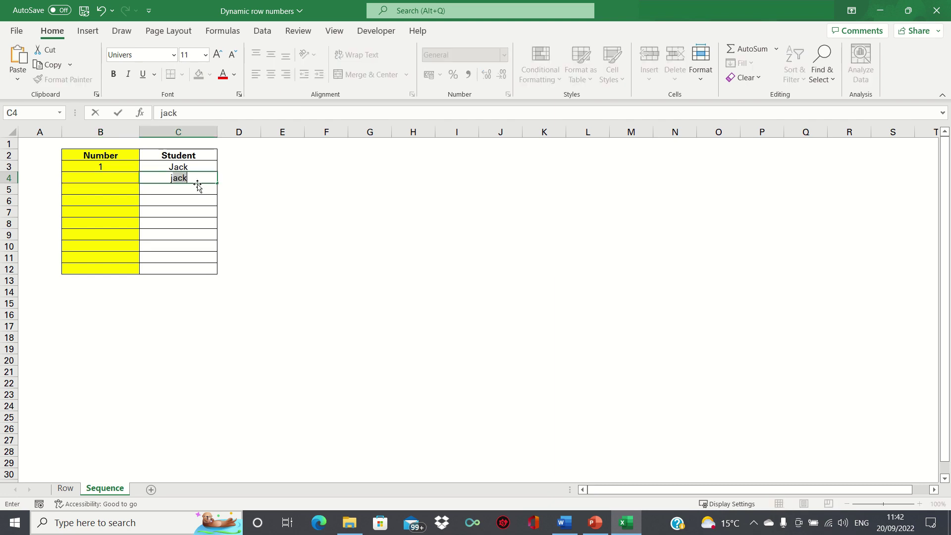
text(ade)
key(Return)
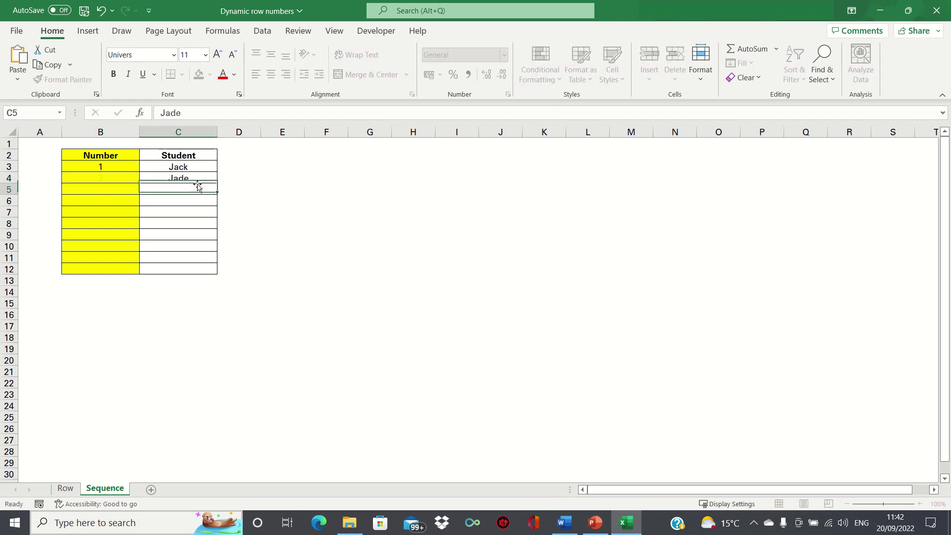
text(Anna)
key(Return)
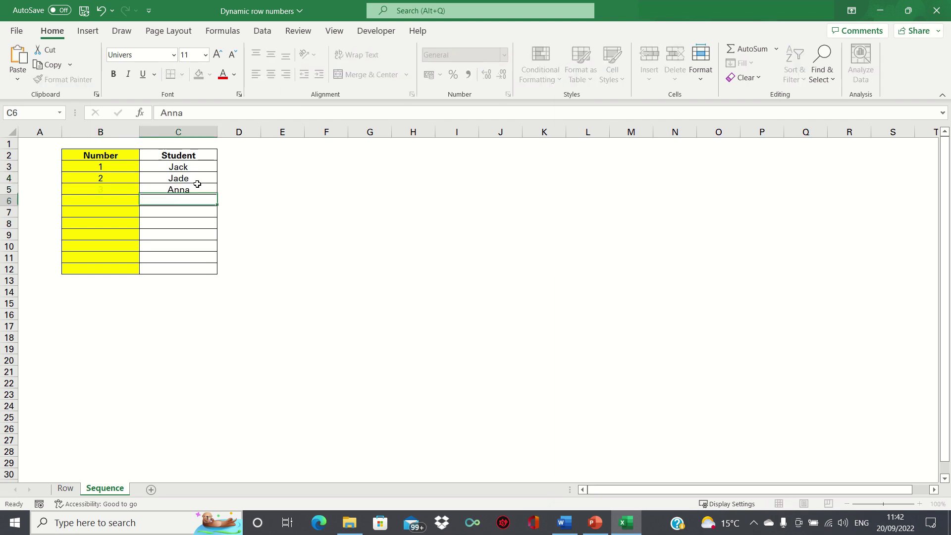
text(Zoe)
key(Return)
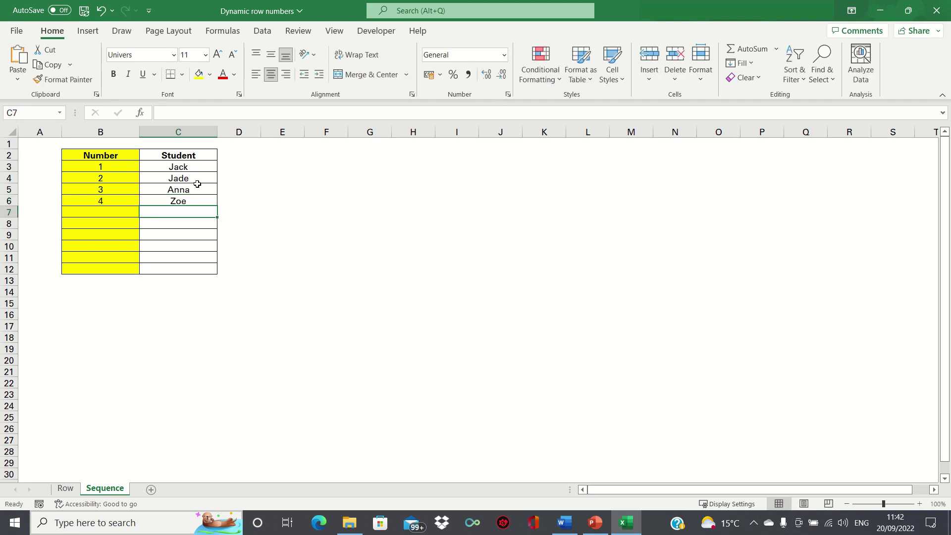
text(Hannah)
key(Return)
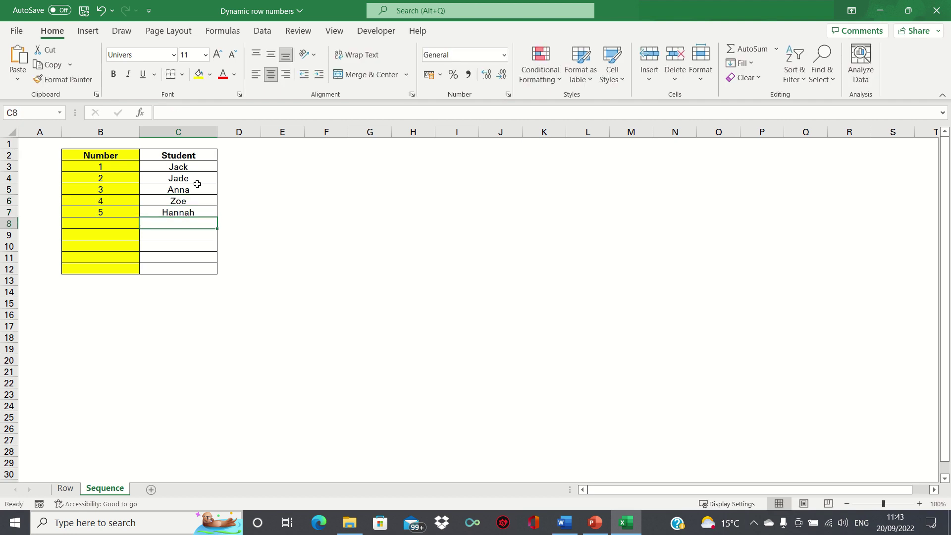
Delete Zoe's row and check the SEQUENCE numbering adjusts to 1 through 4
key(Up)
key(Up)
key(shift+space)
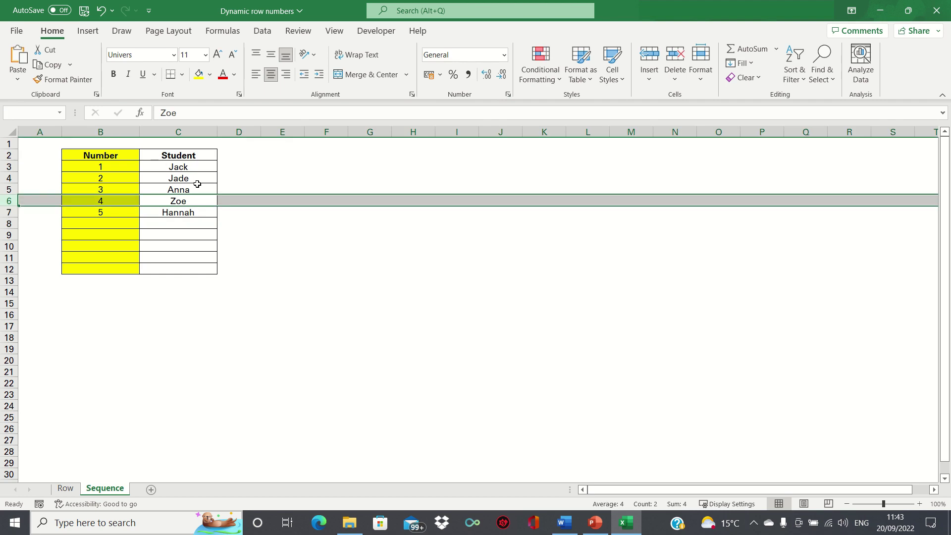
key(ctrl+minus)
key(Down)
key(Left)
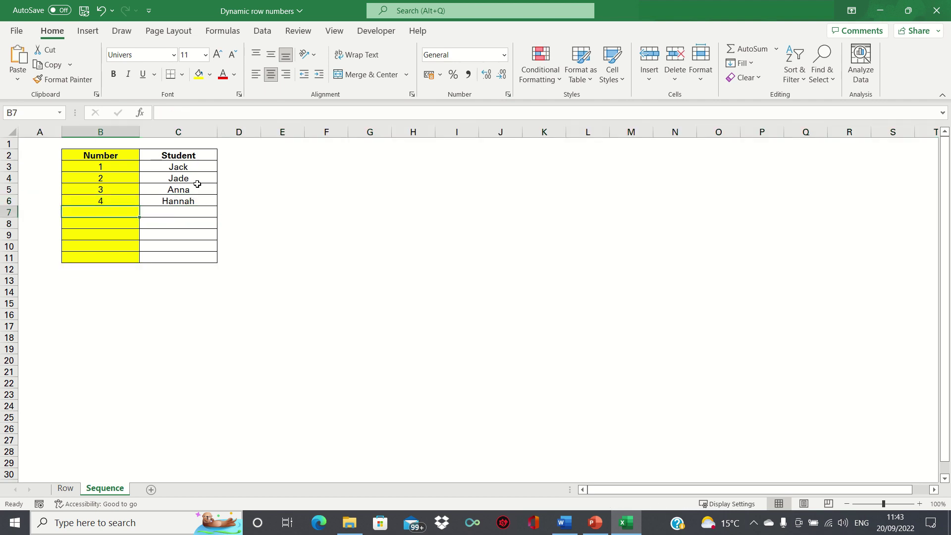
key(Up)
key(Right)
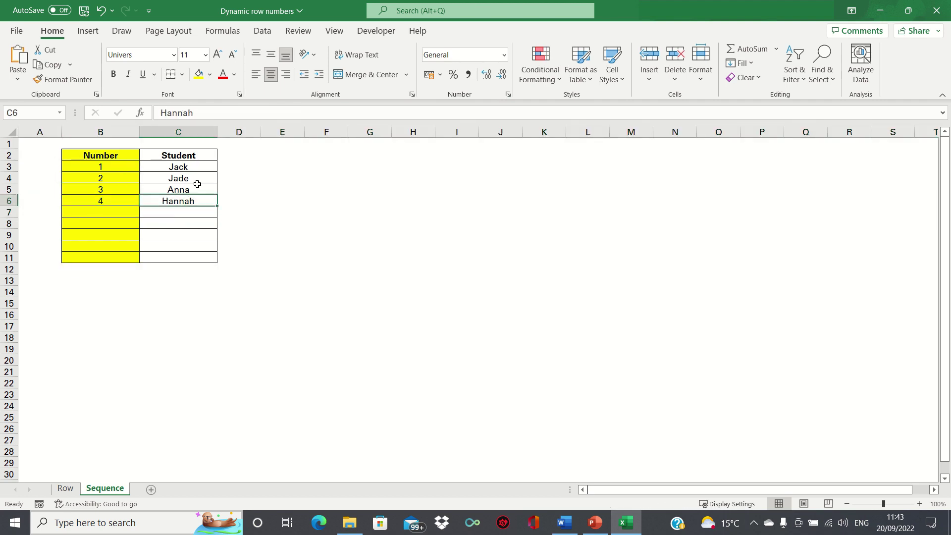
key(Down)
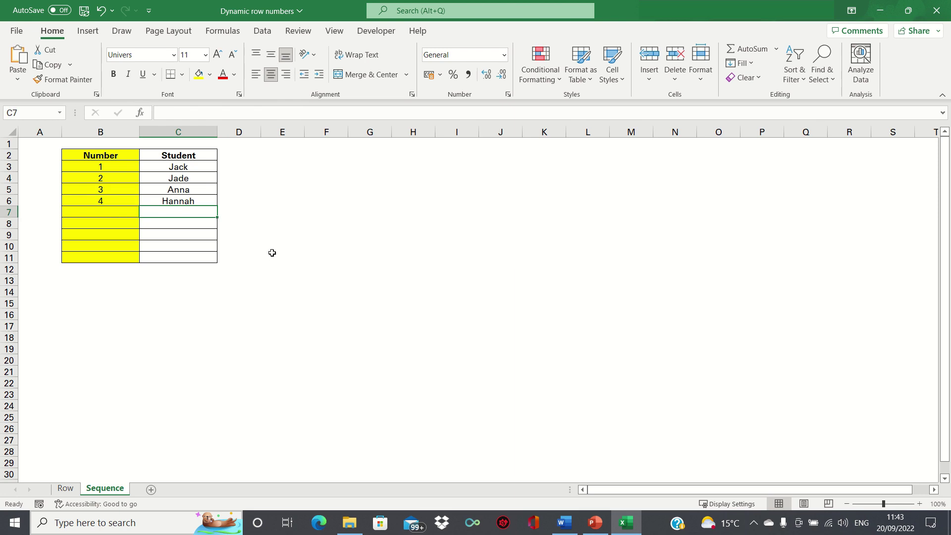